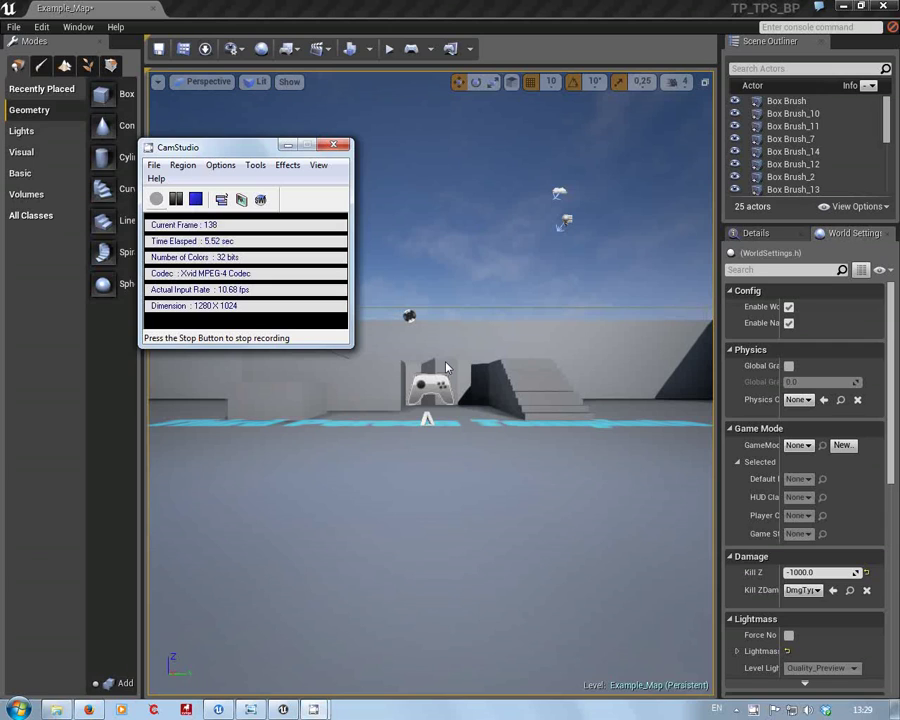
Select the floor and look over the example level's boxes, stairs and template text in the viewport
click(360, 474)
click(345, 472)
middle_drag(328, 479, 318, 170)
drag(318, 170, 297, 555)
scroll(297, 559, up, 4)
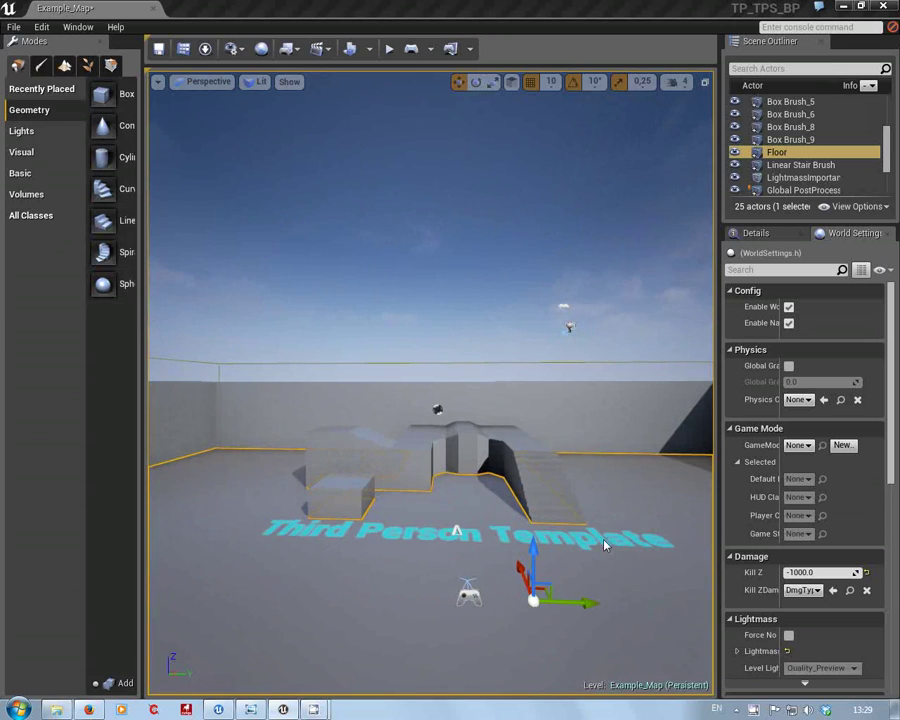
mouse_move(416, 569)
mouse_down()
mouse_move(460, 621)
mouse_move(424, 535)
mouse_move(408, 531)
mouse_up()
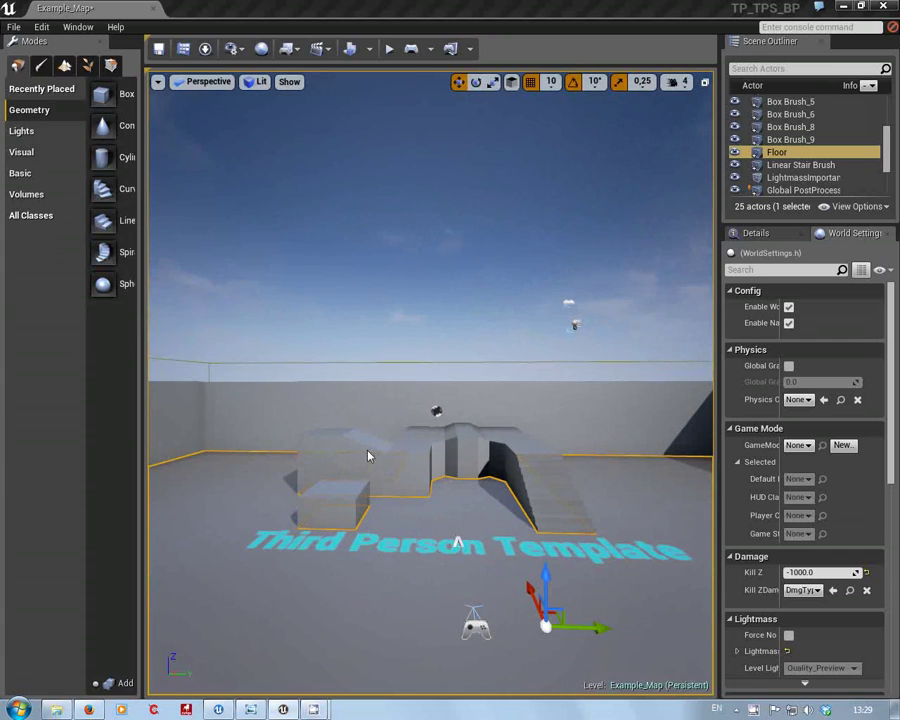
drag(367, 500, 364, 463)
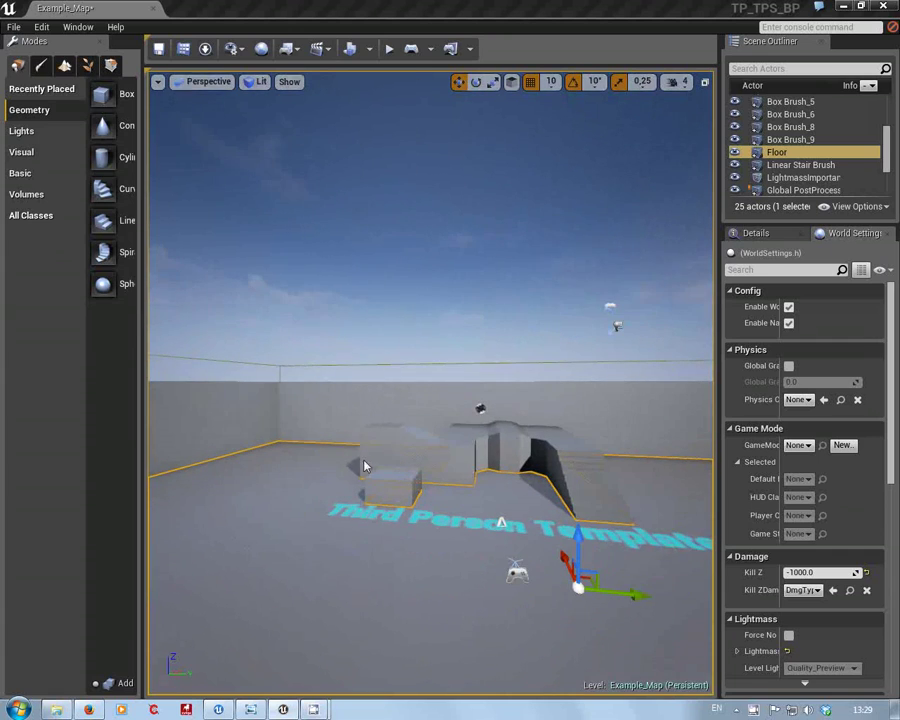
Play the level in the active viewport and run the character up the stairs
click(390, 48)
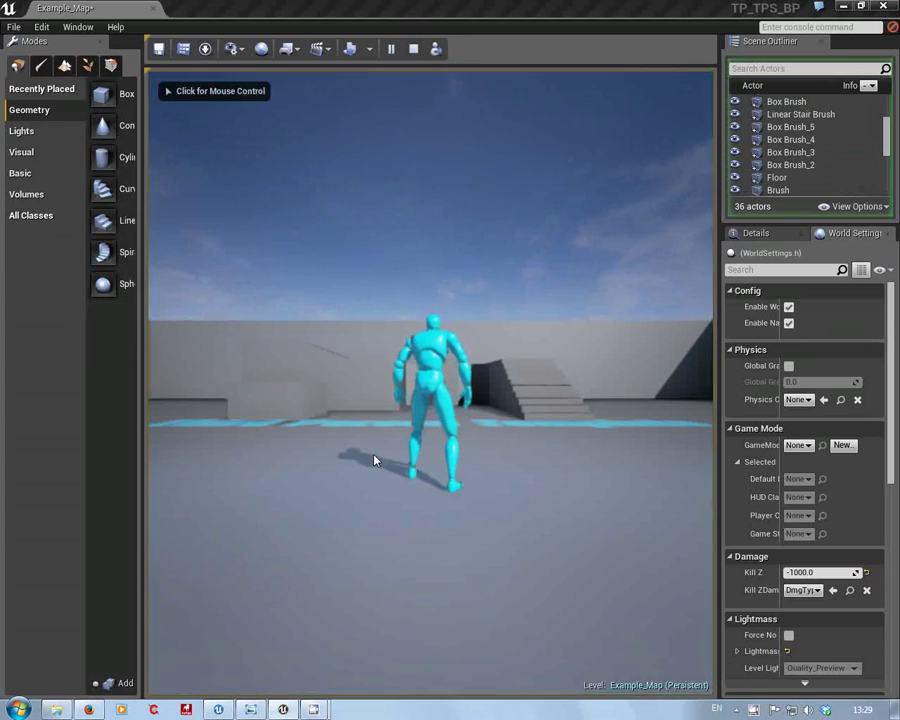
click(360, 504)
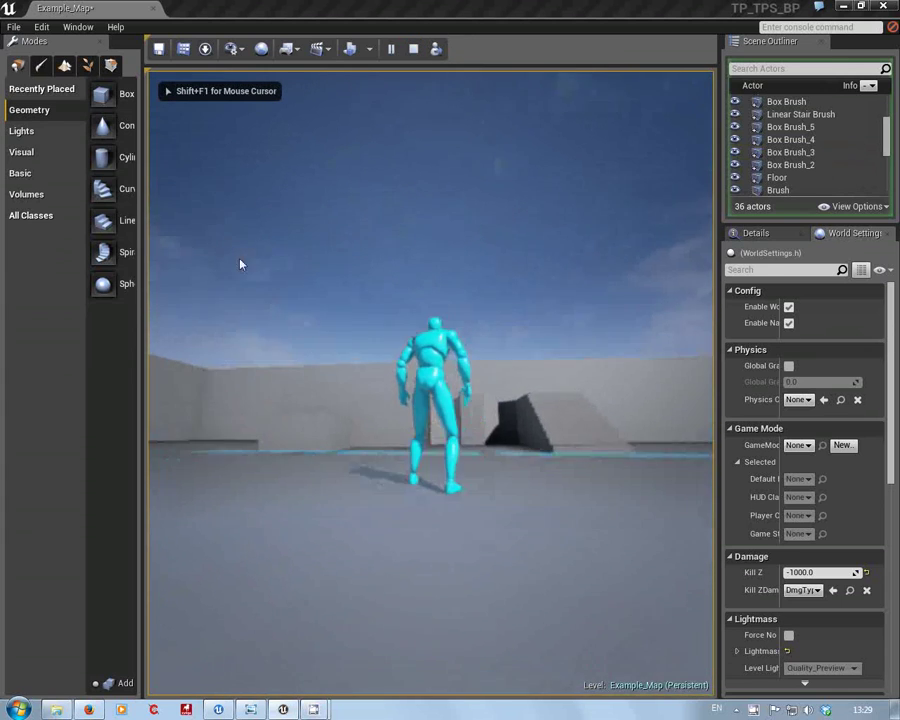
key(w)
Jump the character off the raised platform, run it across the floor, and stop the play session
key(w)
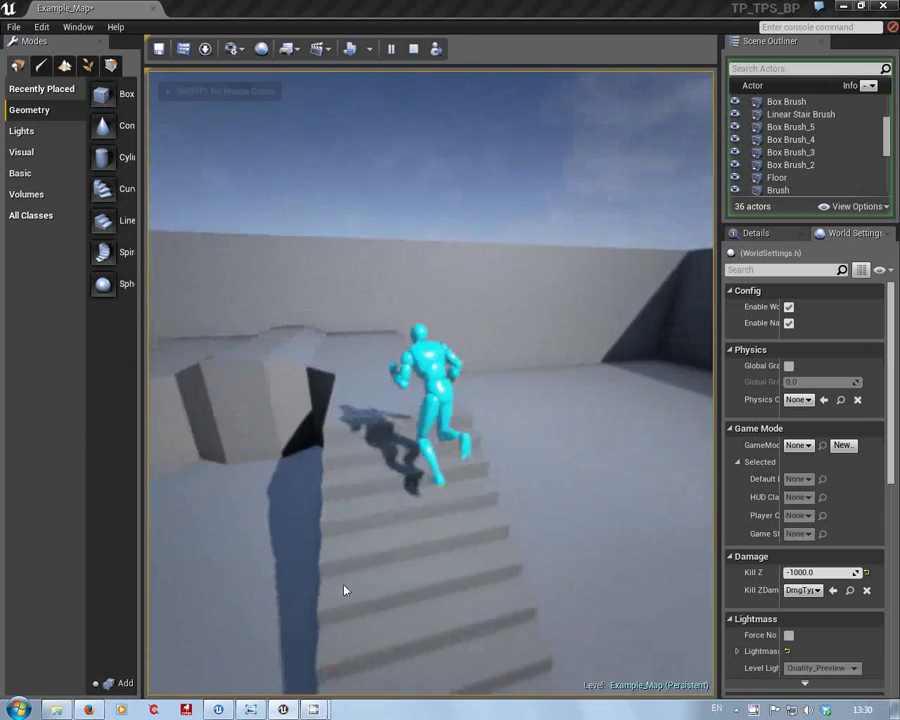
key(space)
key(space)
key(w)
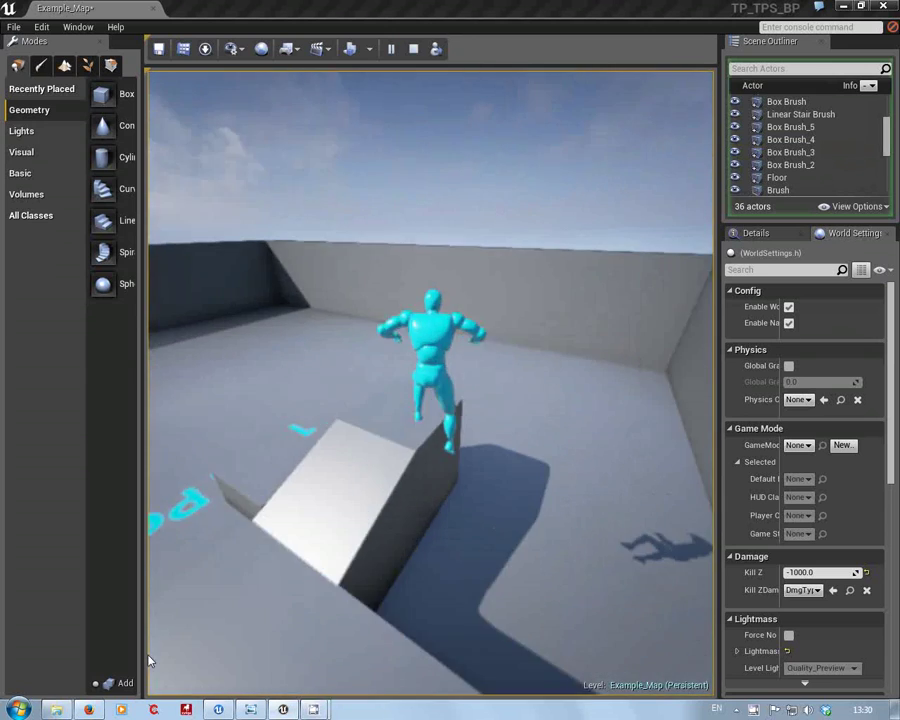
key(space)
key(space)
key(w)
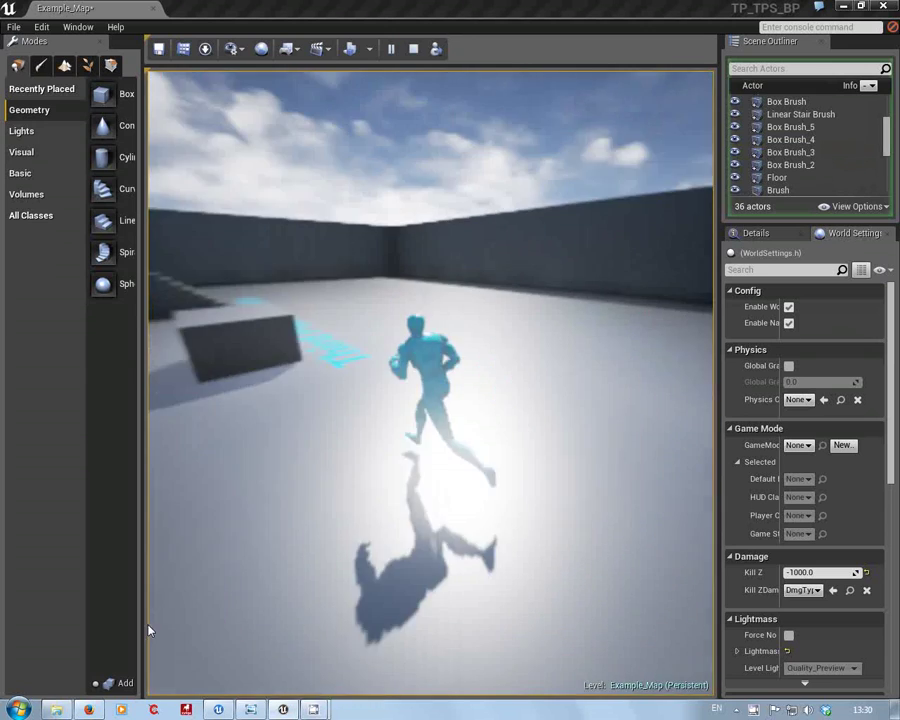
key(Escape)
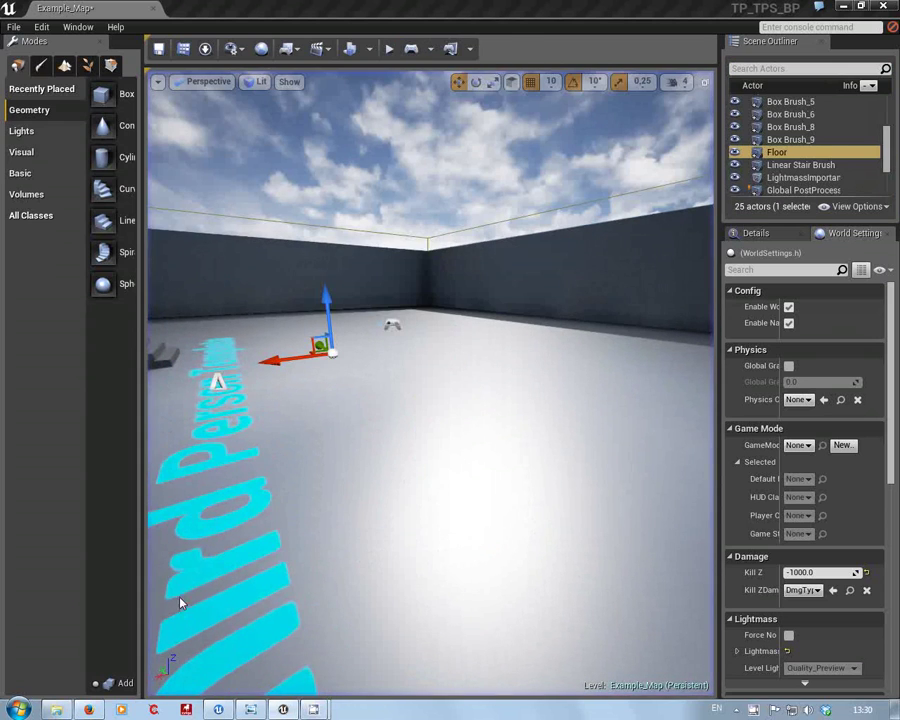
Launch the level as a Standalone Game in its own window
drag(491, 490, 467, 446)
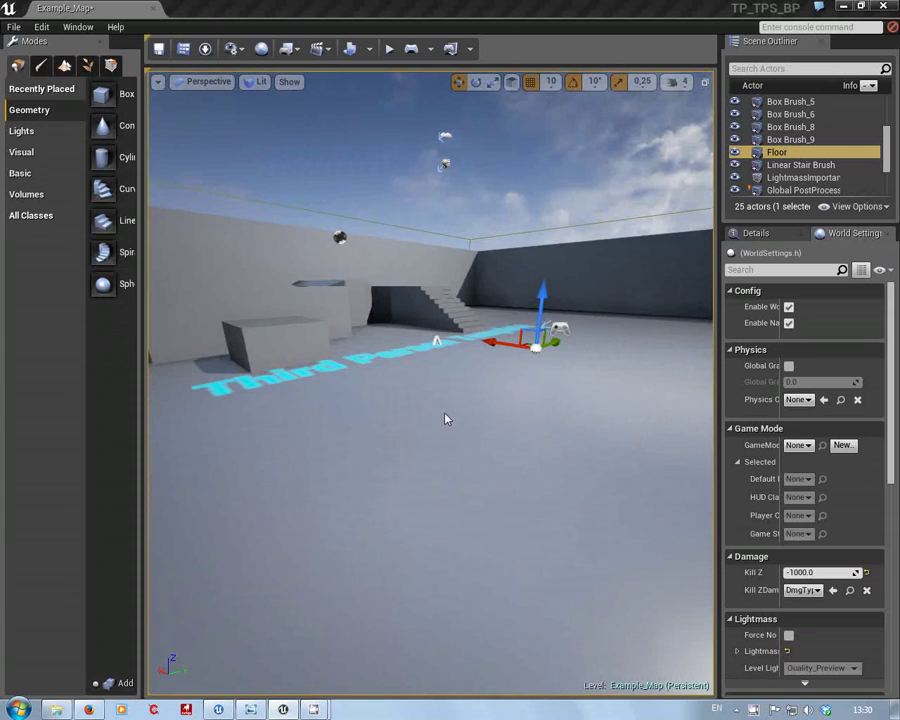
right_drag(446, 418, 433, 161)
drag(433, 161, 366, 263)
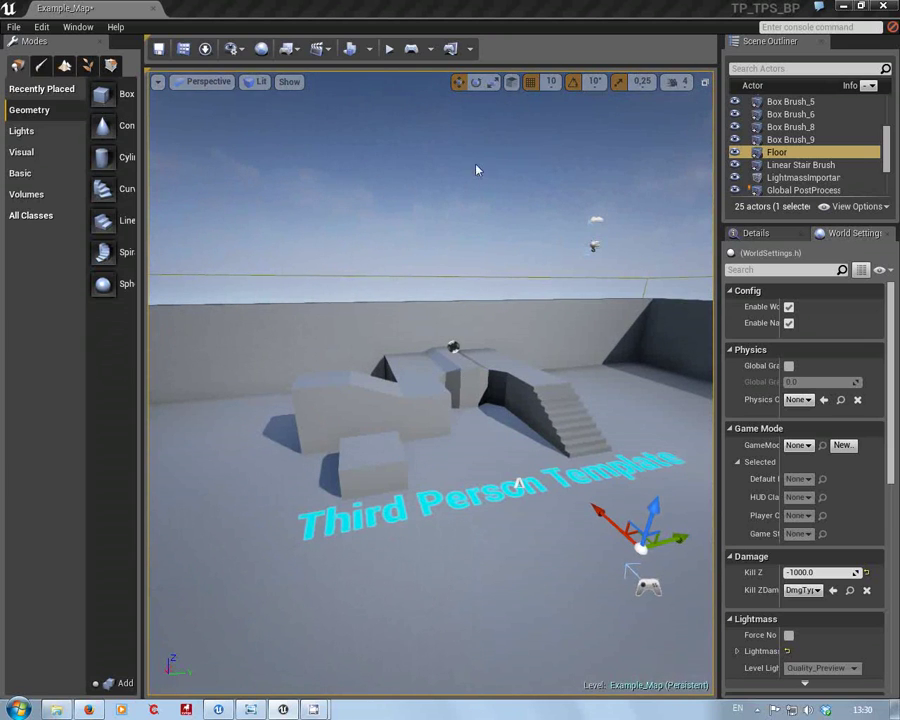
click(432, 49)
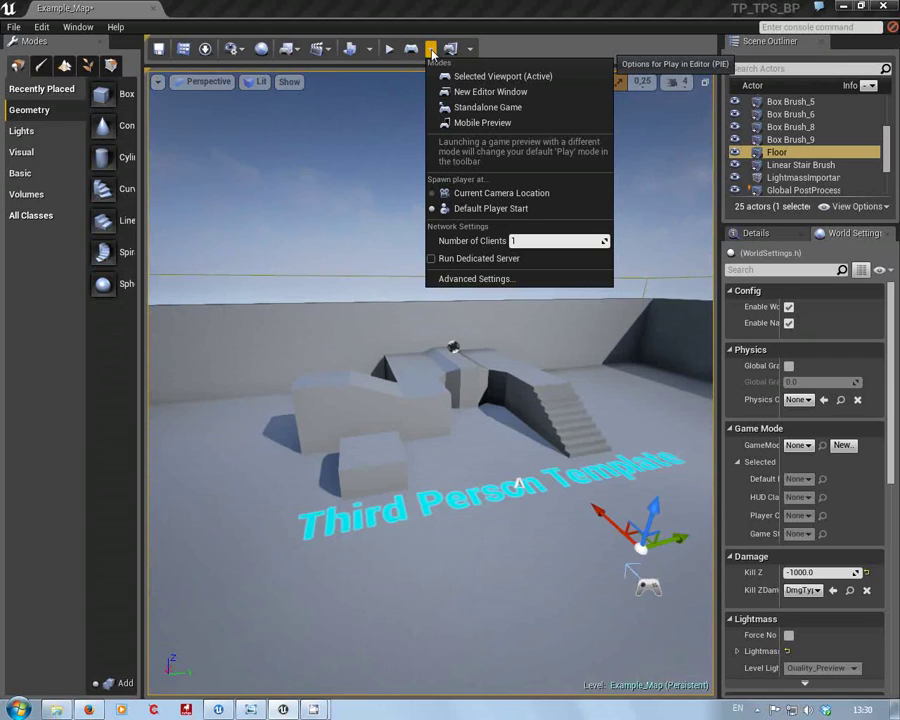
click(476, 107)
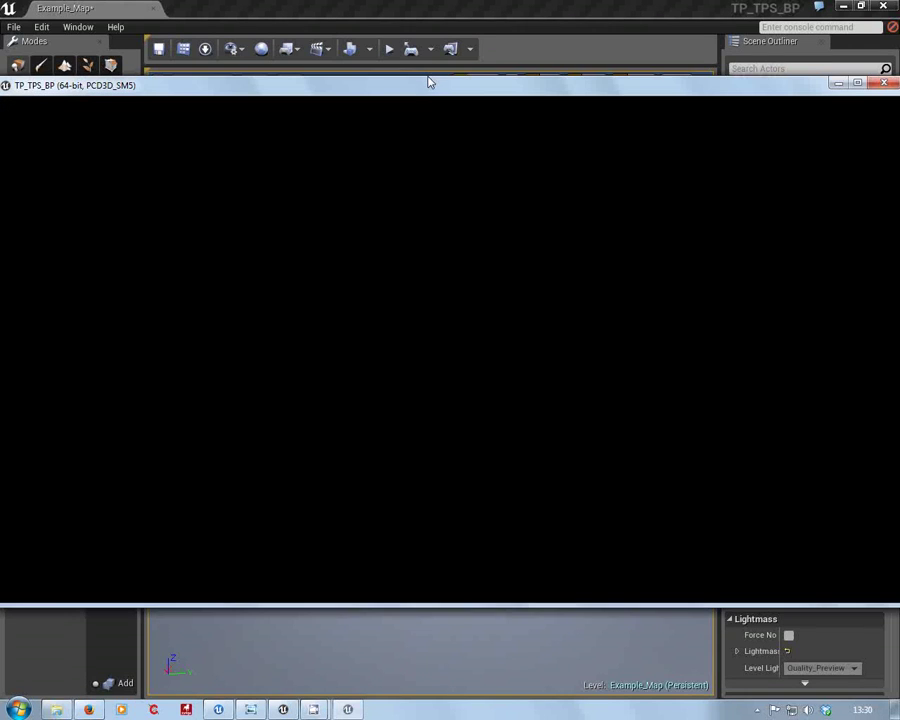
Run the character up the stairs and jump it over the raised blocks in the standalone game
key(w)
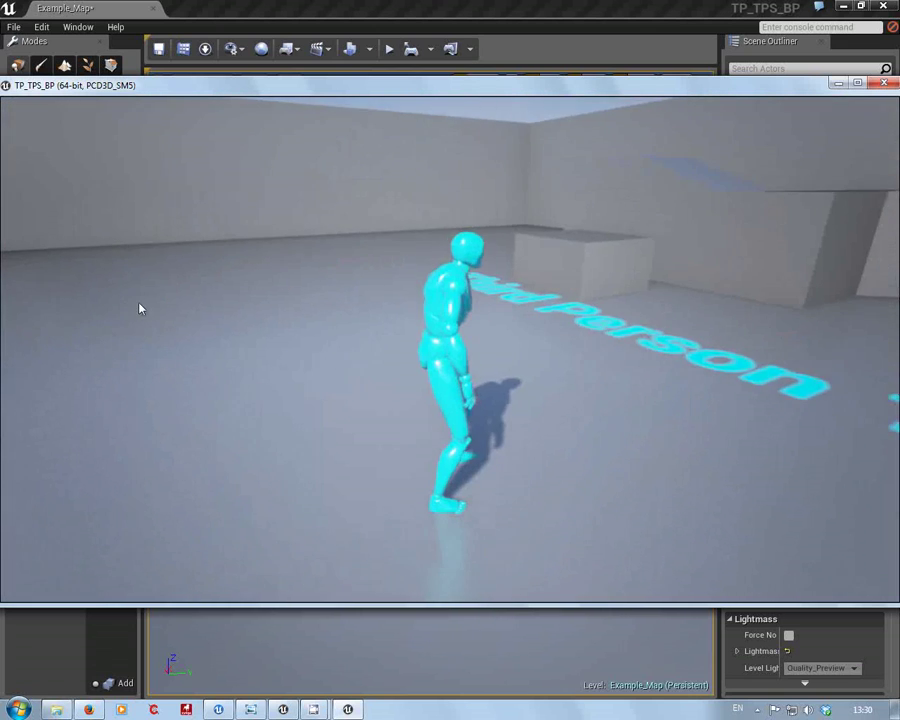
key(w)
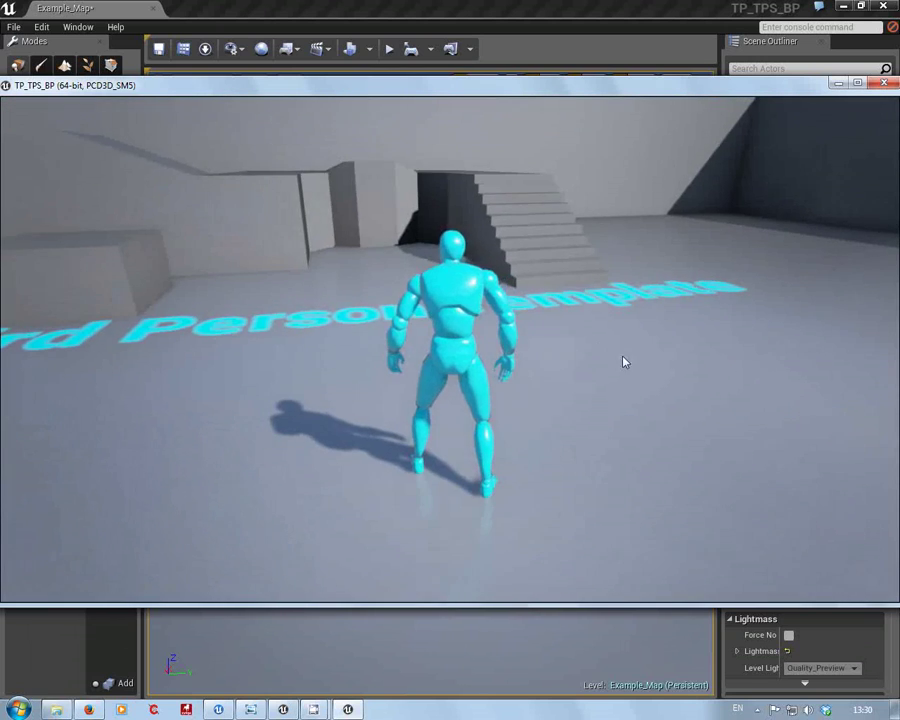
key(w)
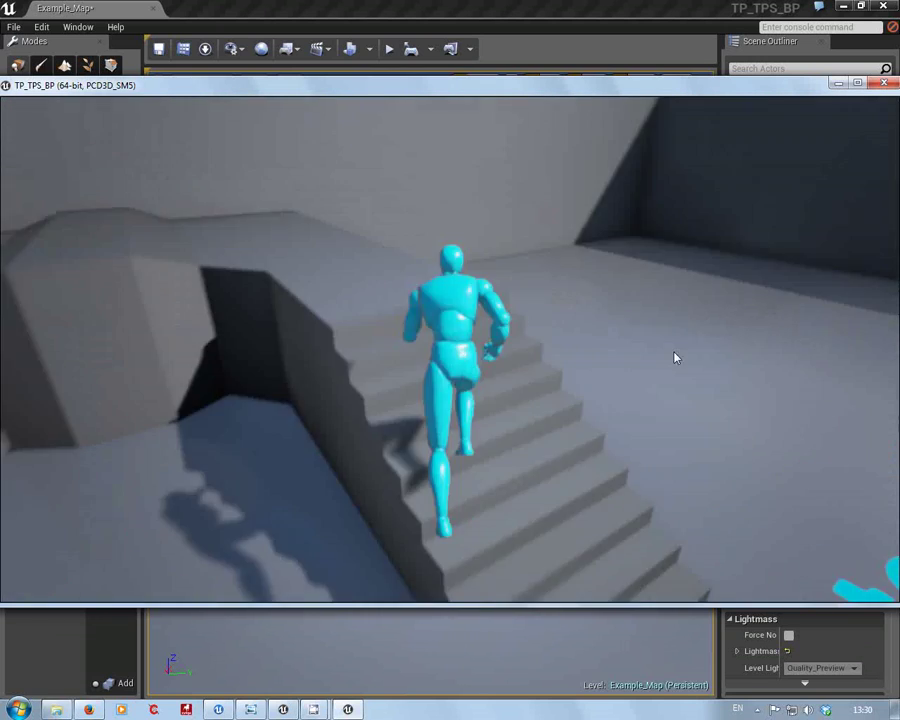
key(w)
key(space)
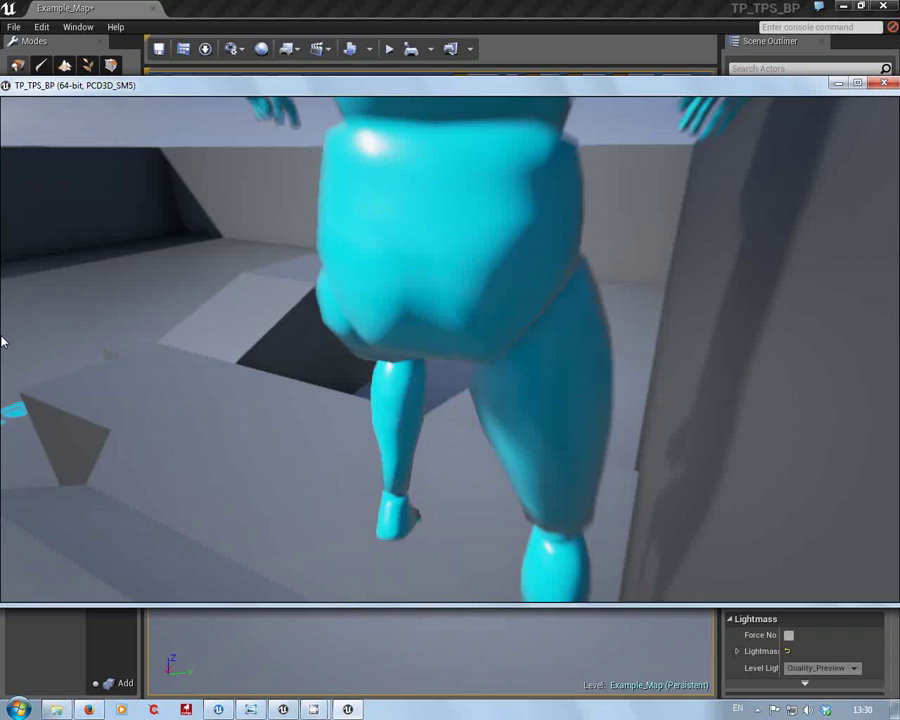
key(w)
key(space)
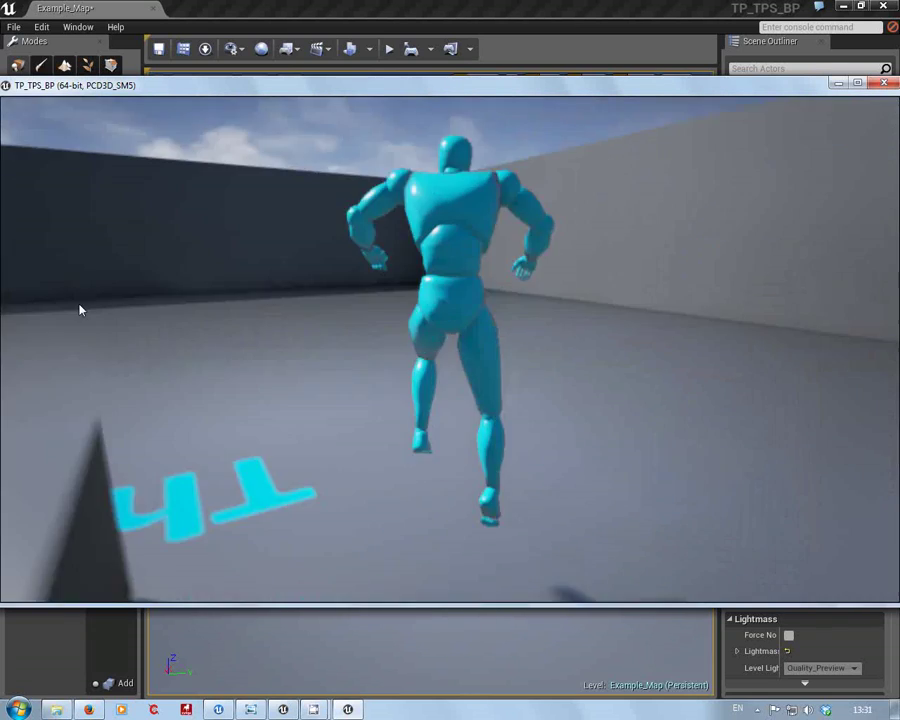
Run and jump the character across the open floor beside the Third Person Template text
key(w)
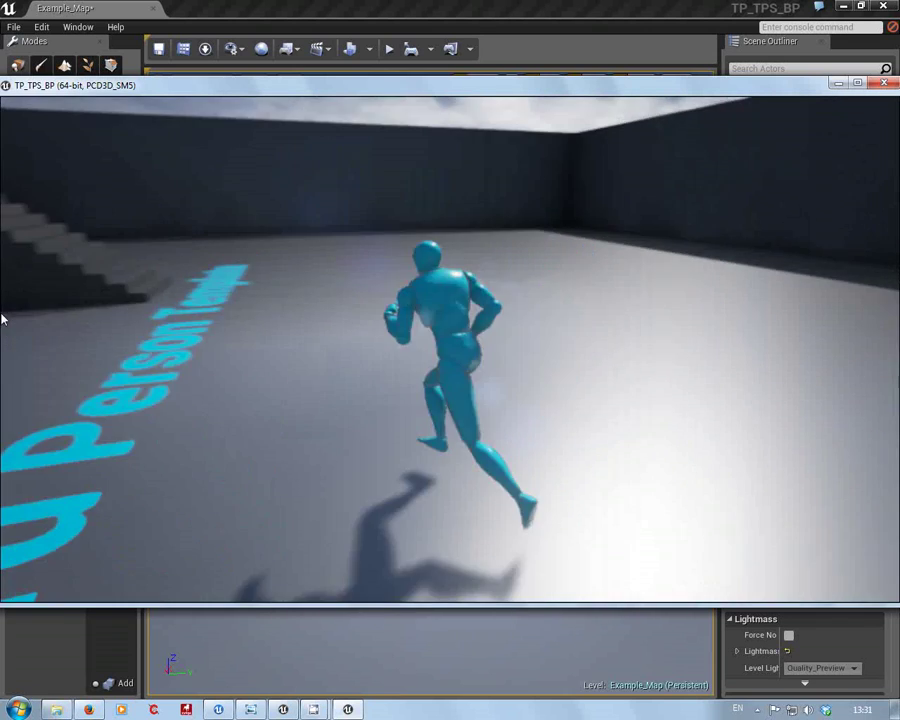
key(space)
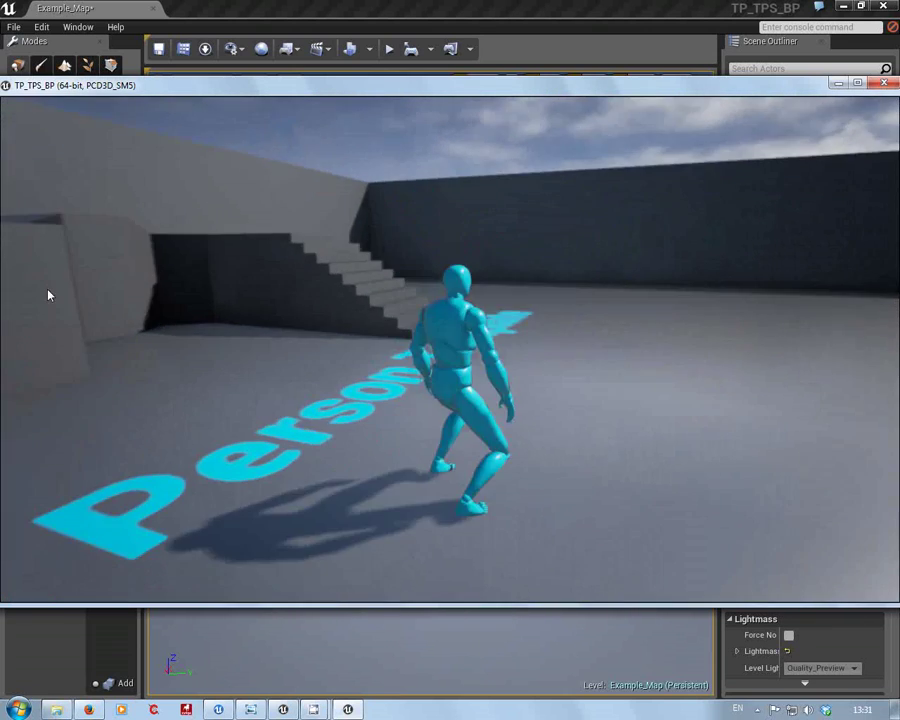
key(d)
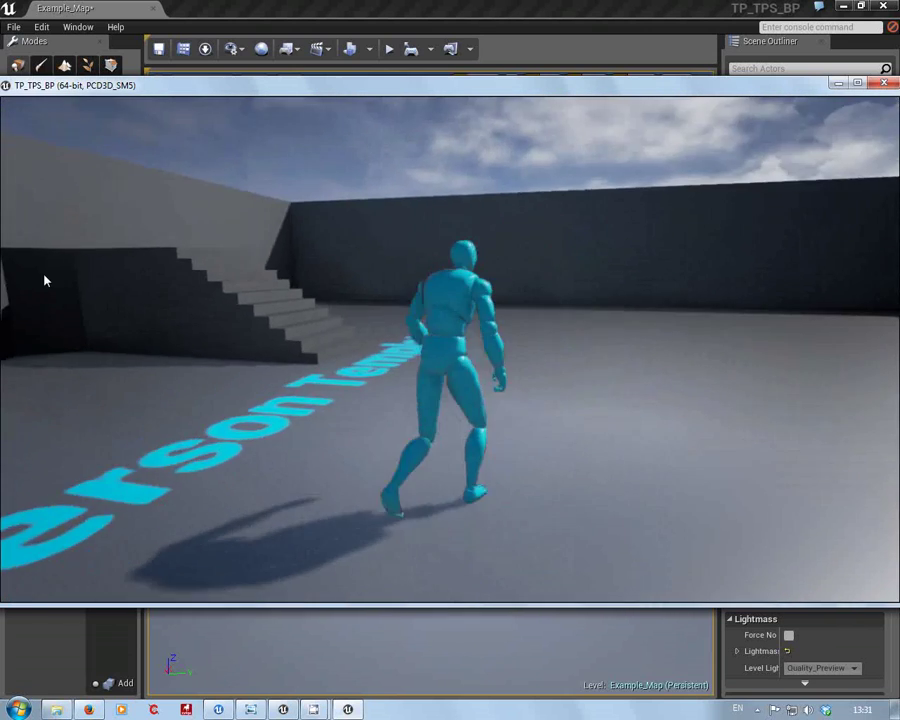
key(w)
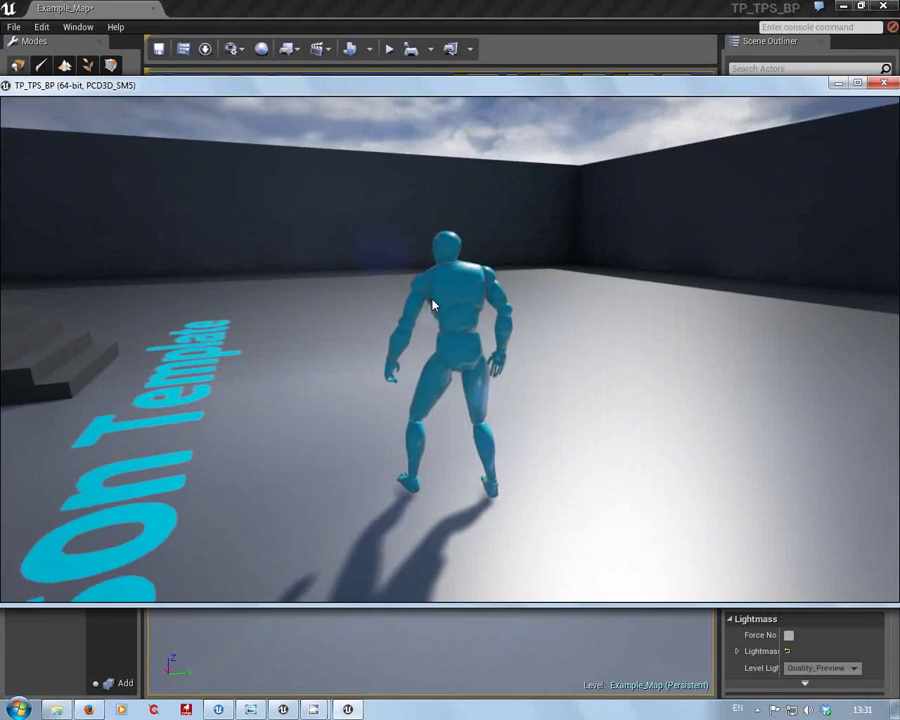
key(w)
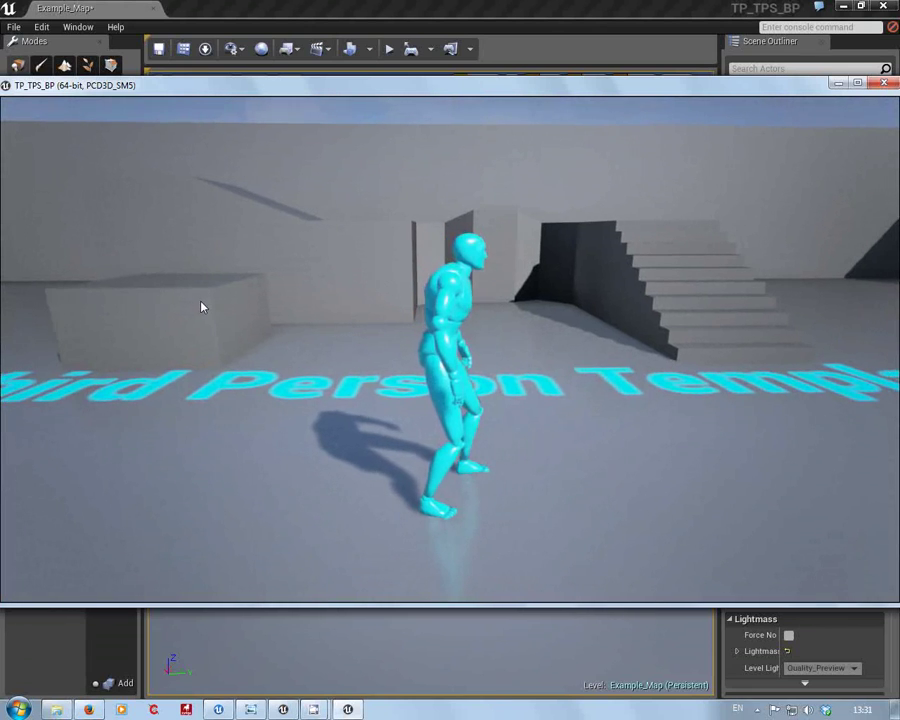
Open the console line in the running game, check the suggestion for exit, and clear the entry without running it
key(grave)
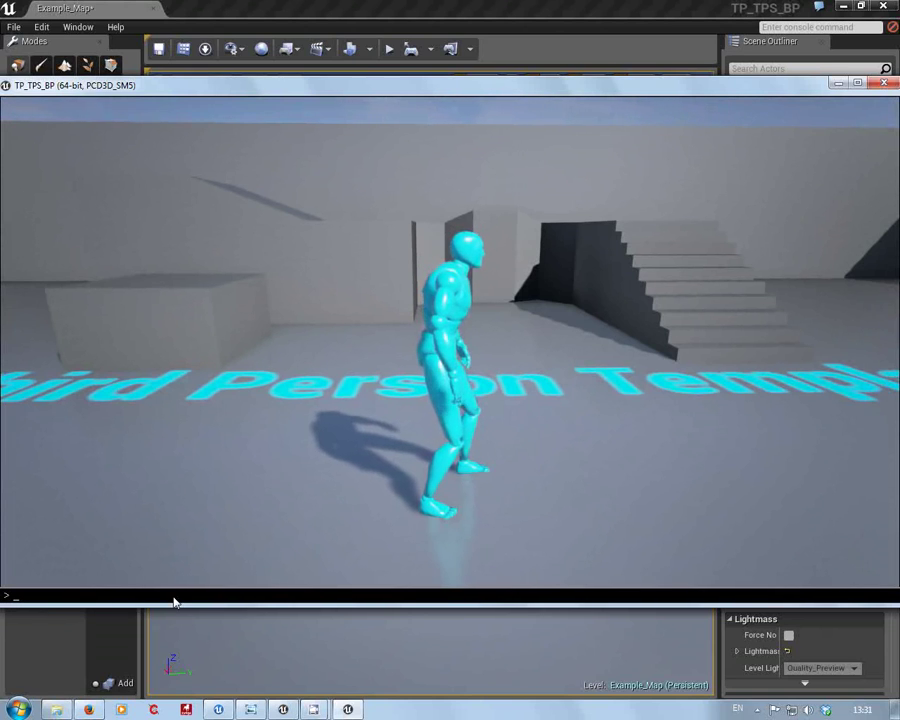
text(exit)
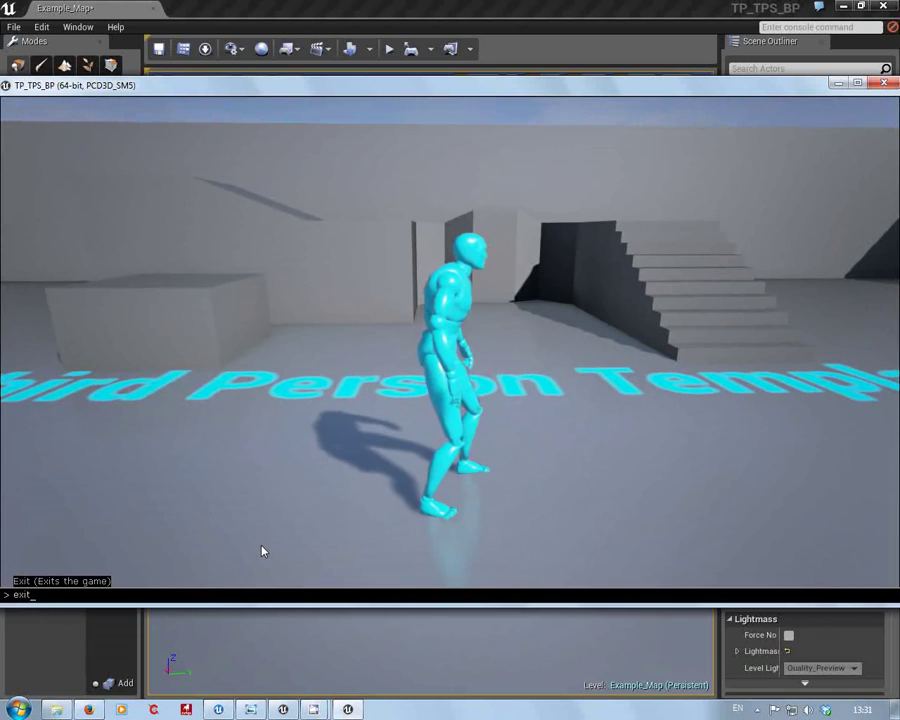
key(BackSpace)
key(BackSpace)
key(BackSpace)
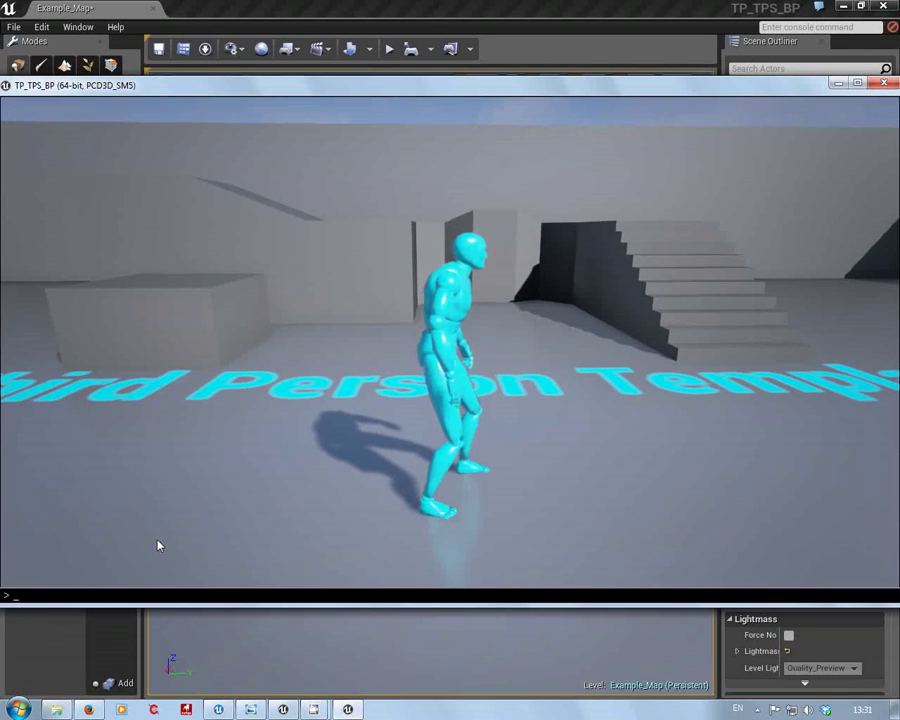
Expand the console to its large view and check the command suggestions for "ex" and "op", clearing each entry
key(grave)
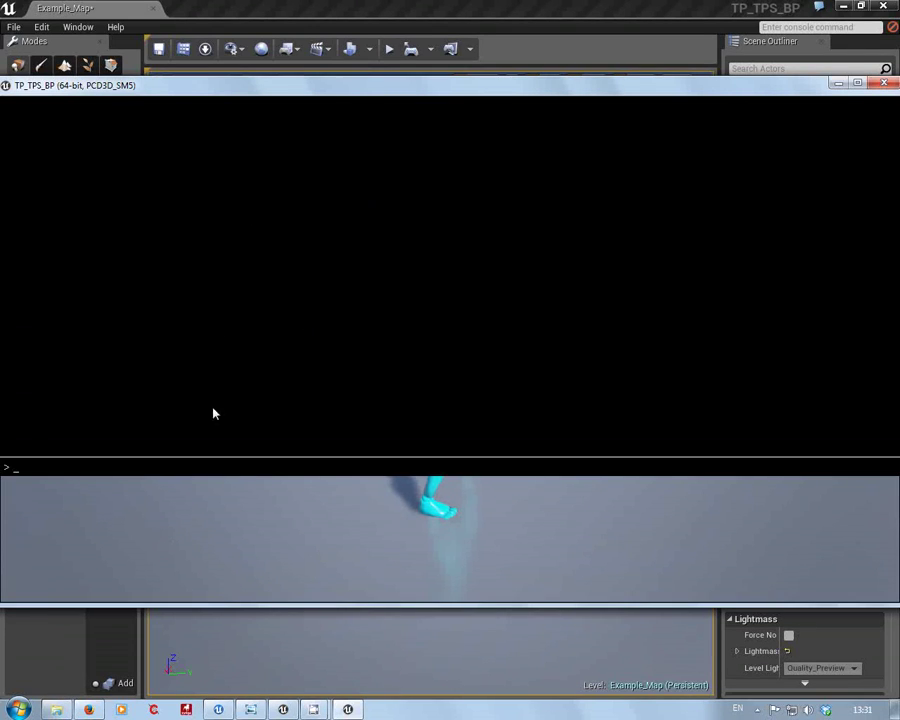
text(exit)
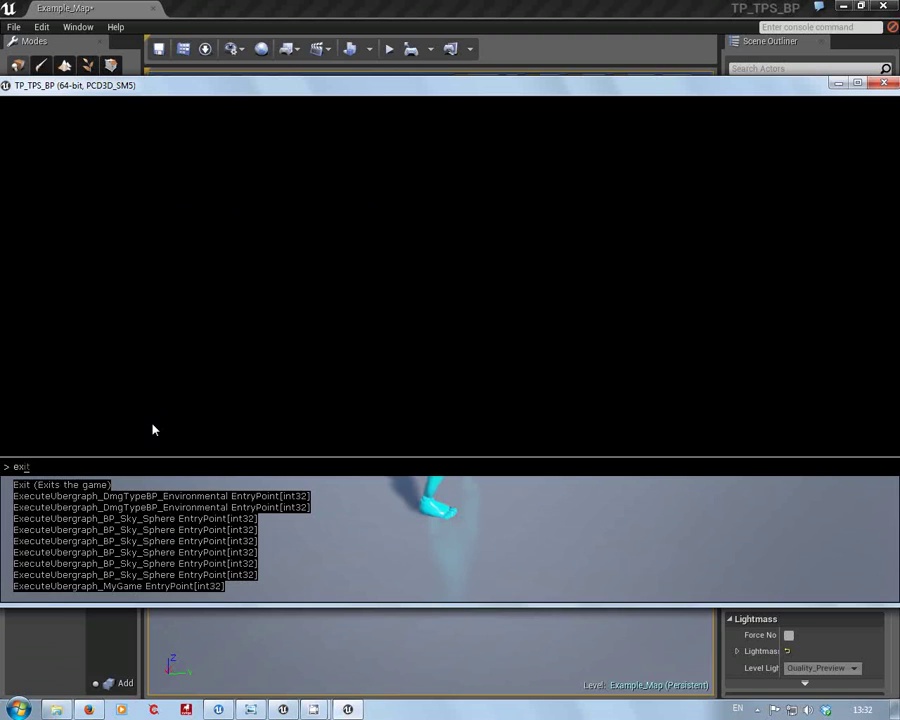
key(Return)
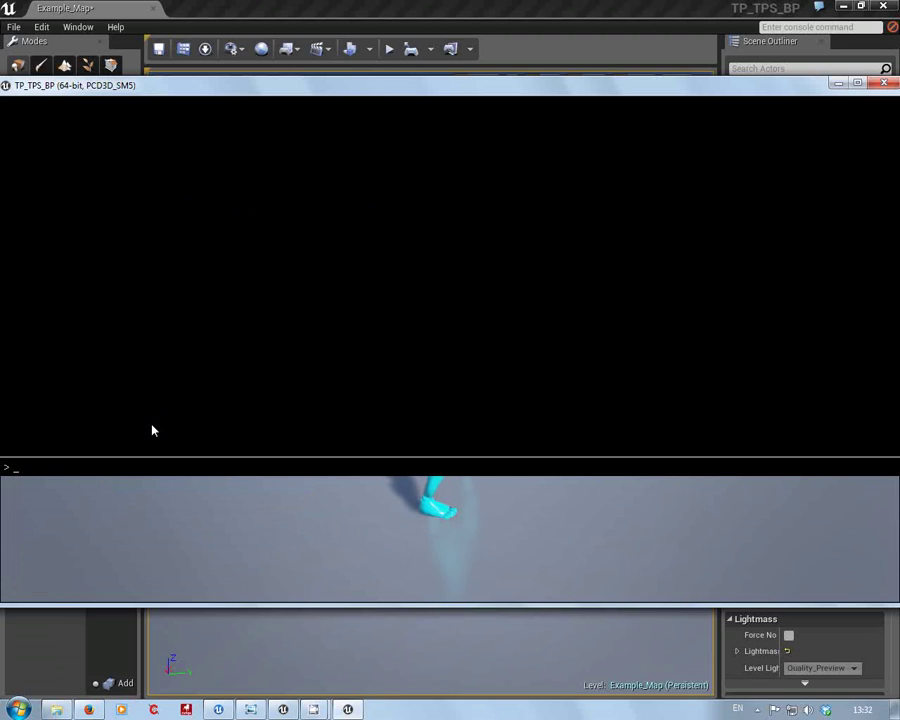
text(op)
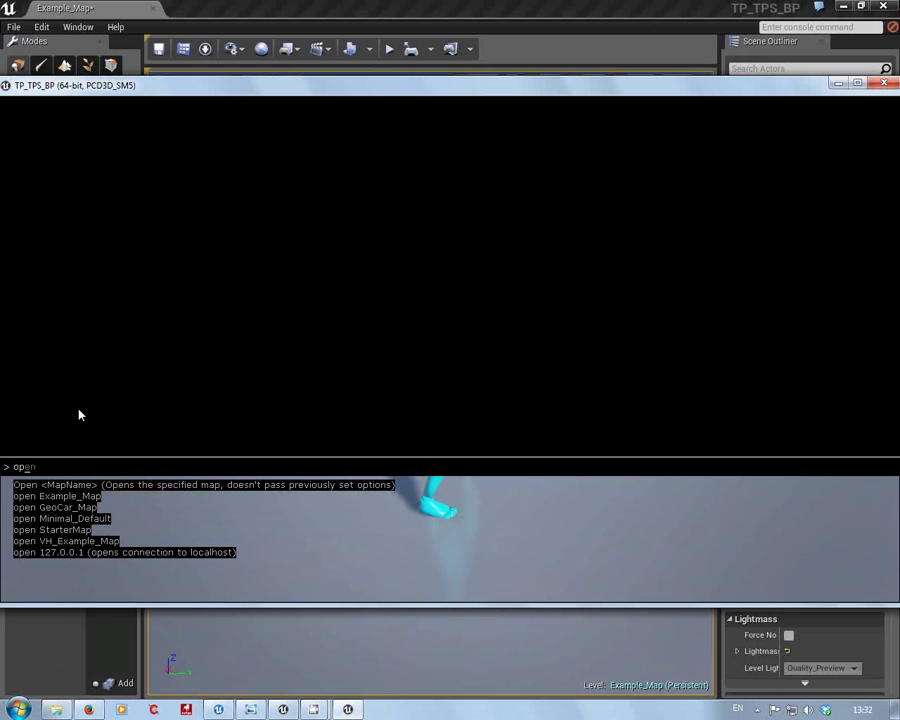
key(BackSpace)
key(BackSpace)
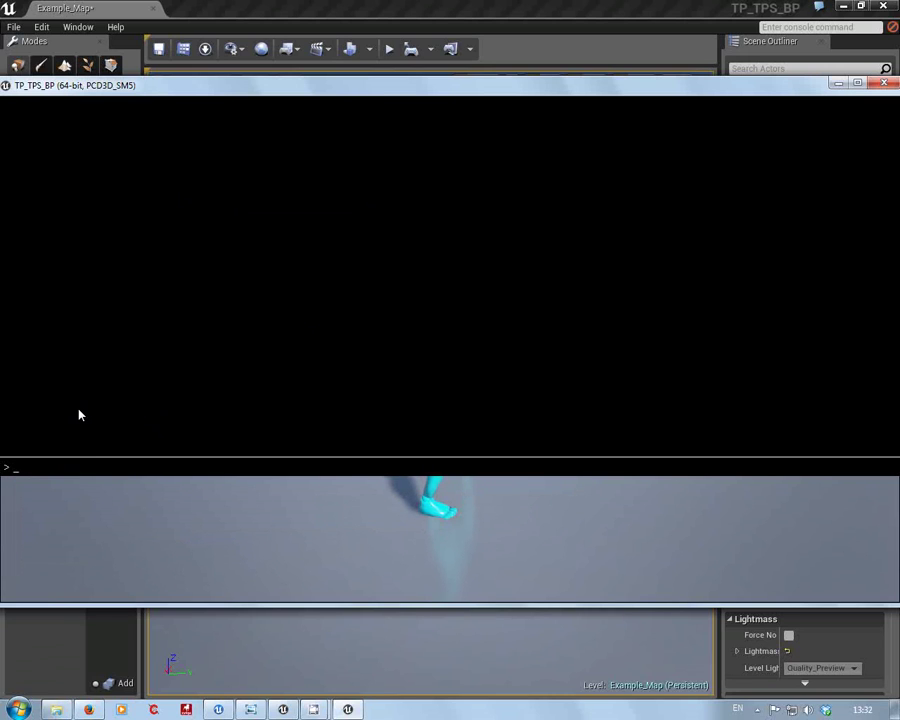
Check the console's autocomplete suggestions for commands beginning with "b", "n" and "v"
text(a)
key(BackSpace)
text(bugIt)
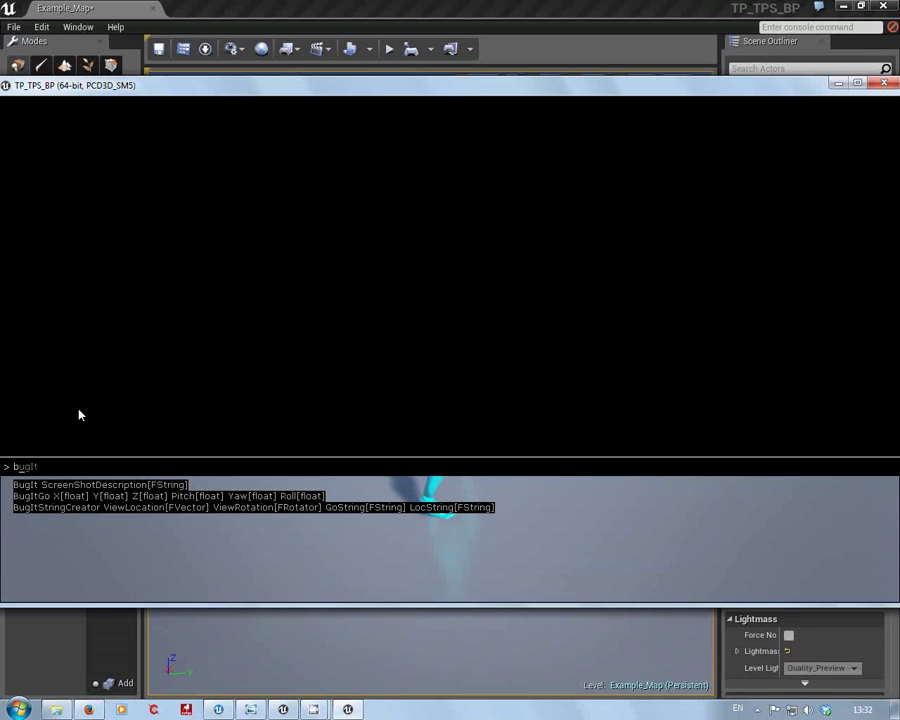
key(BackSpace)
key(BackSpace)
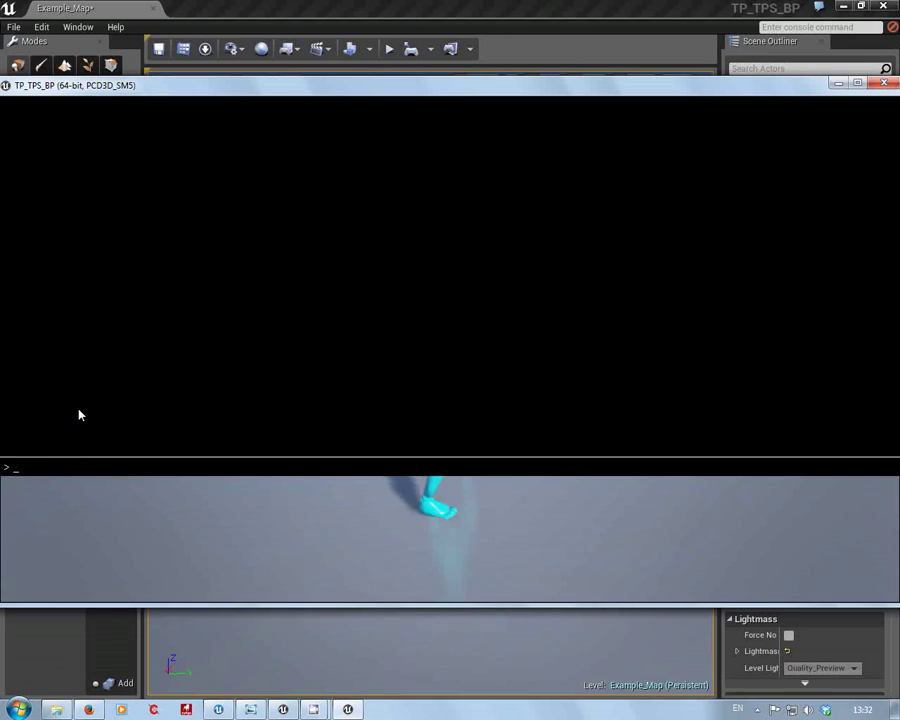
text(n)
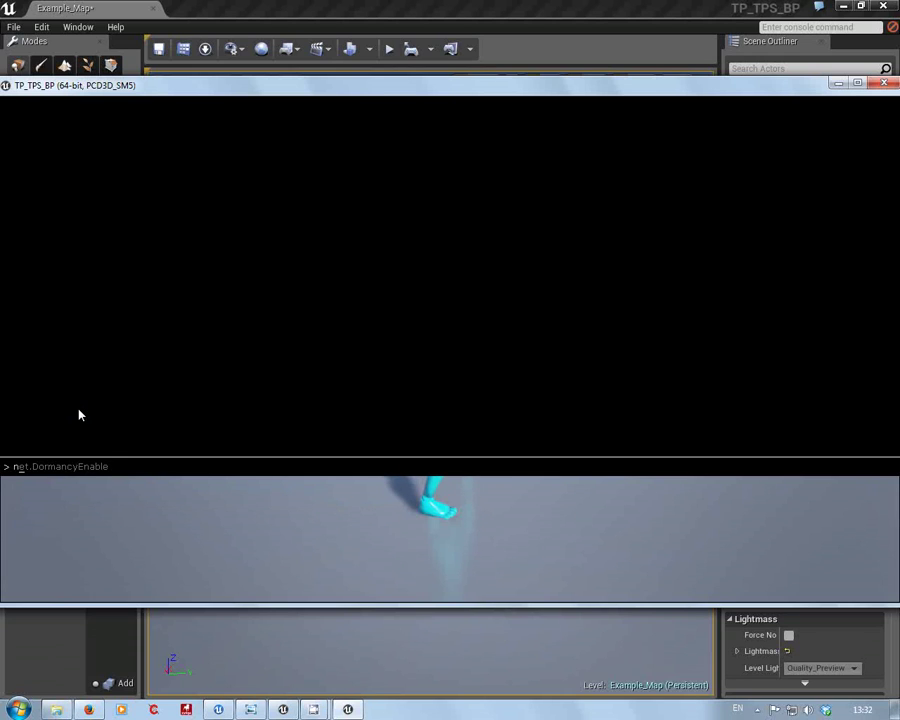
key(BackSpace)
text(vi)
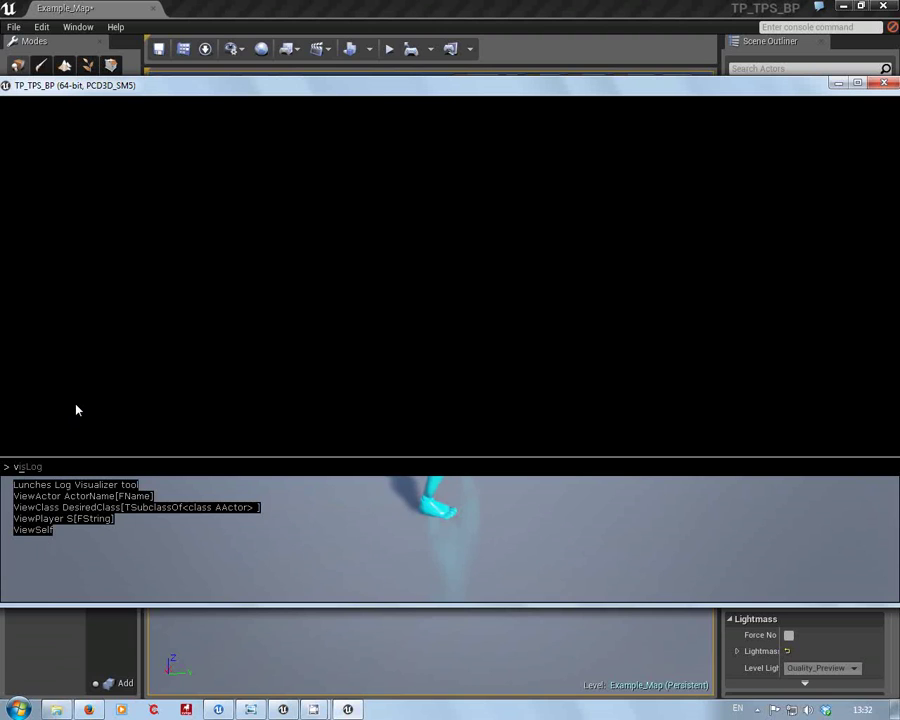
Clear the console entry and run the exit command to quit the running game
key(BackSpace)
key(BackSpace)
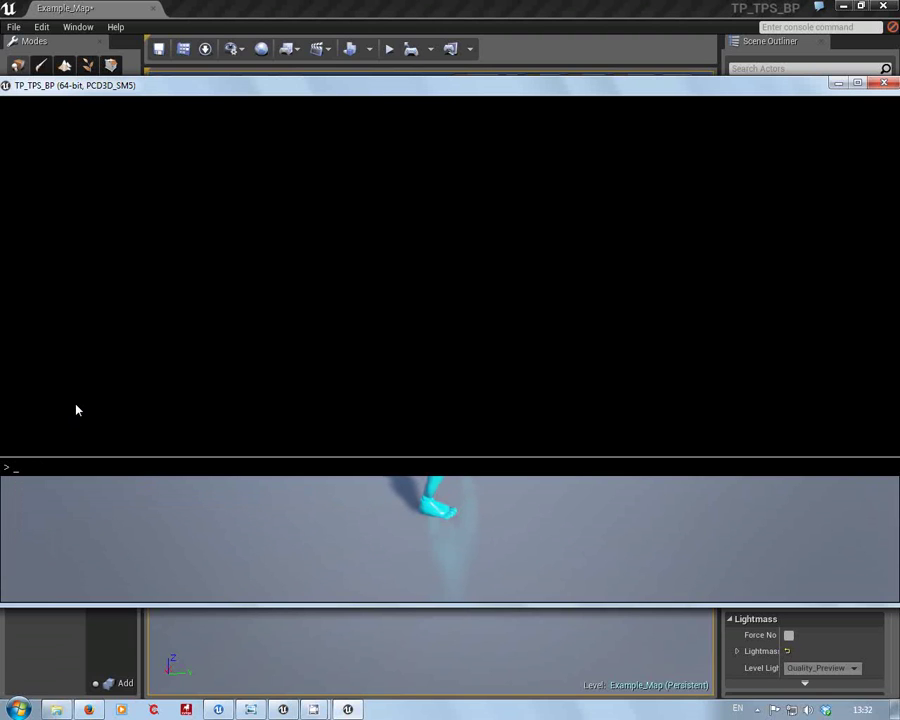
text(exit)
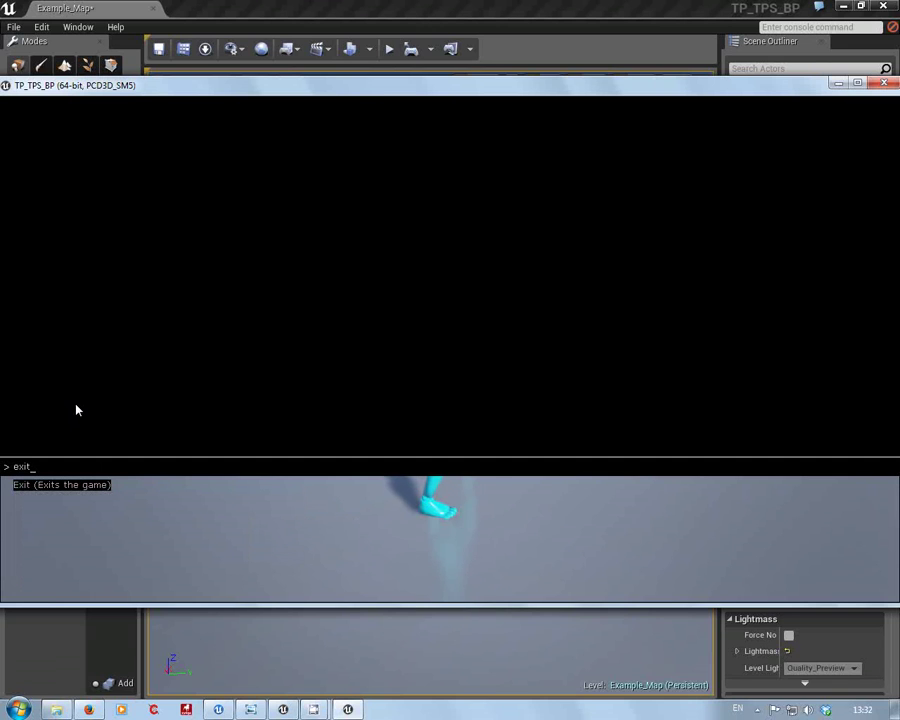
key(Return)
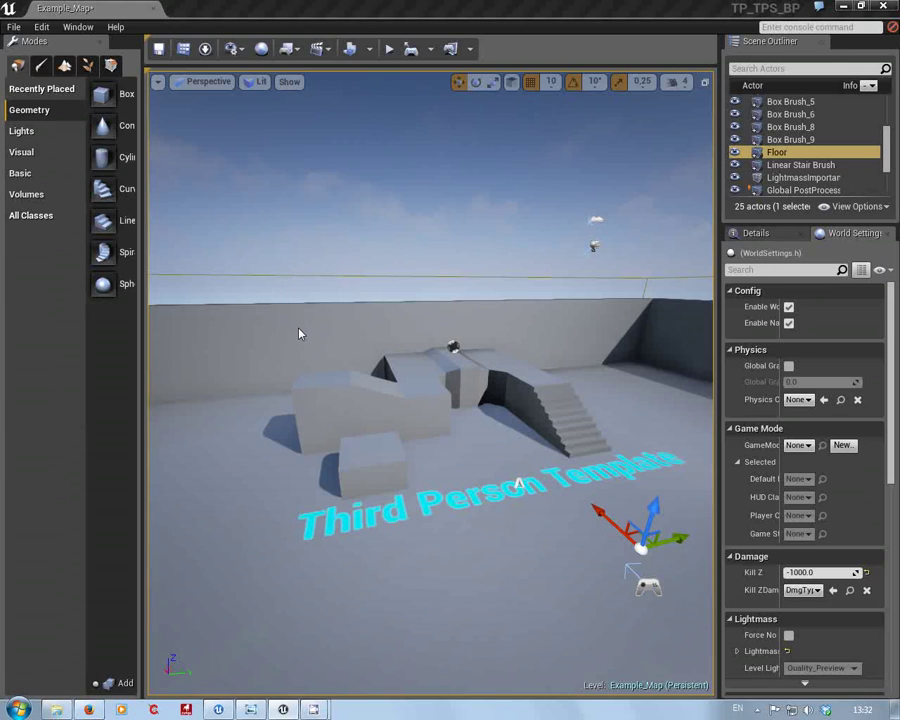
Switch to the photo viewer to examine the tilde key in the keyboard picture, and return to the Unreal Editor
click(251, 709)
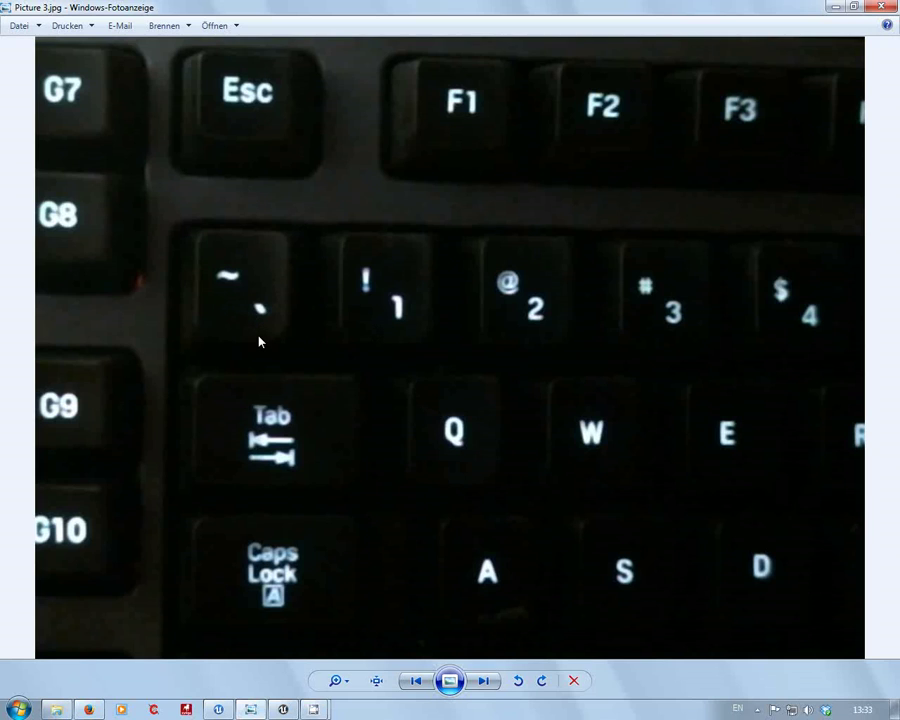
click(283, 710)
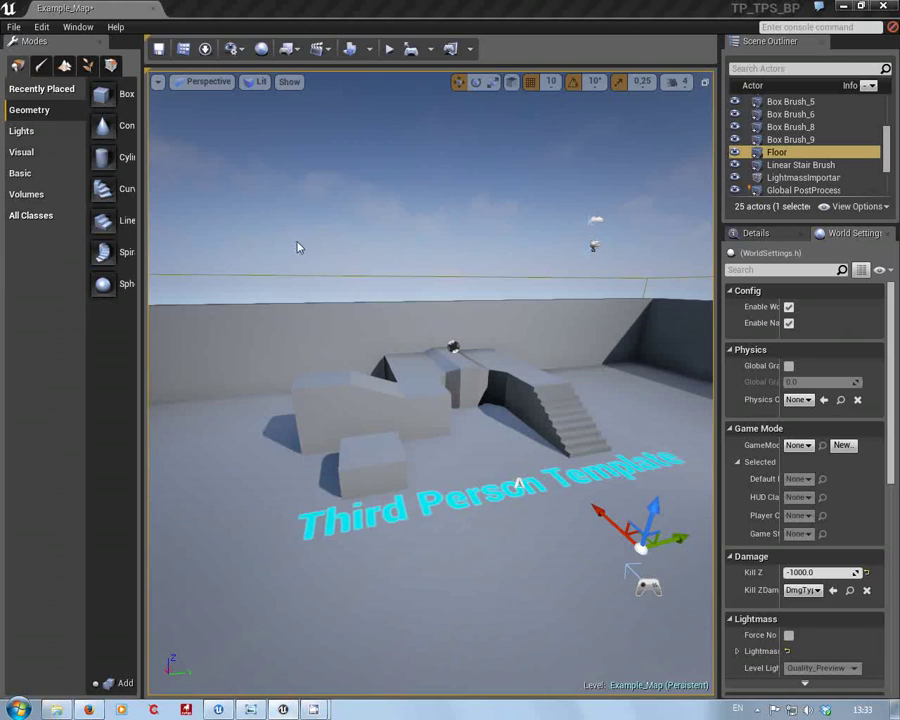
Open the project's engine console settings and examine the Manual Auto Complete List and Auto Complete Map Paths entries
click(38, 30)
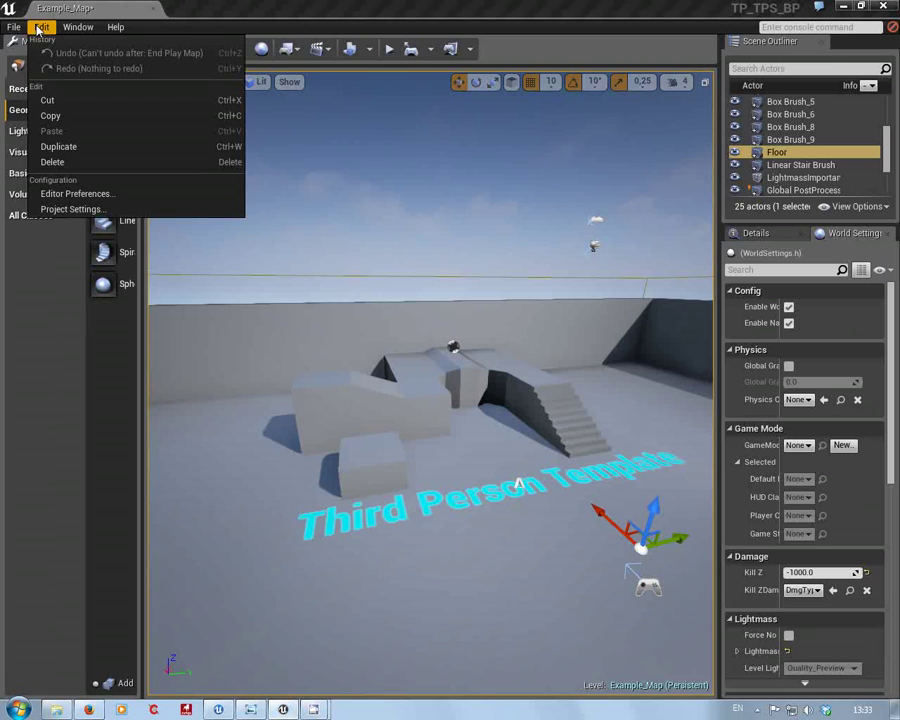
click(74, 209)
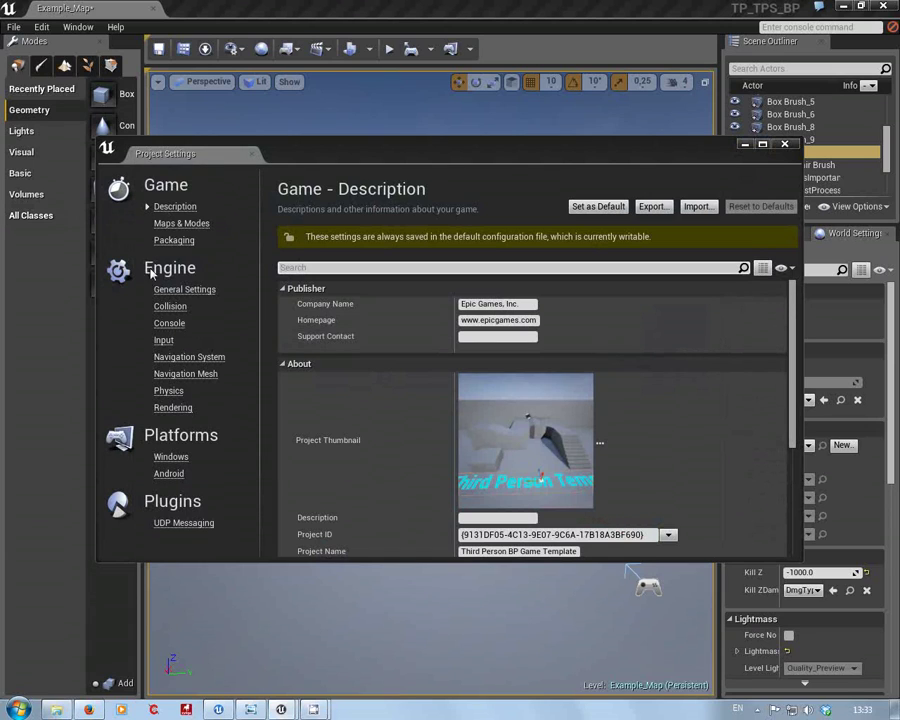
click(170, 324)
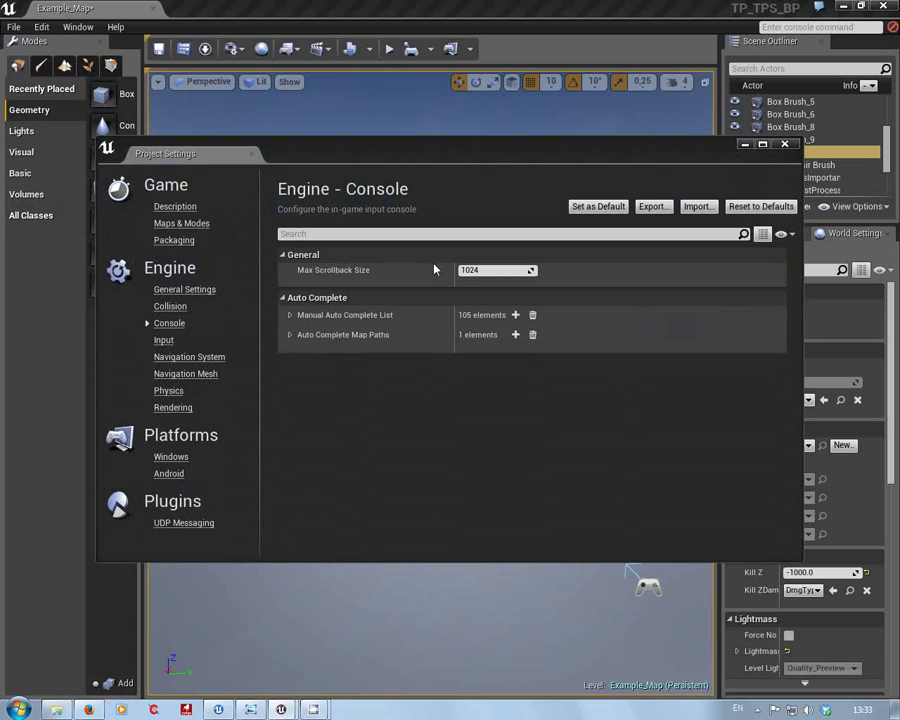
click(290, 315)
click(290, 315)
click(289, 335)
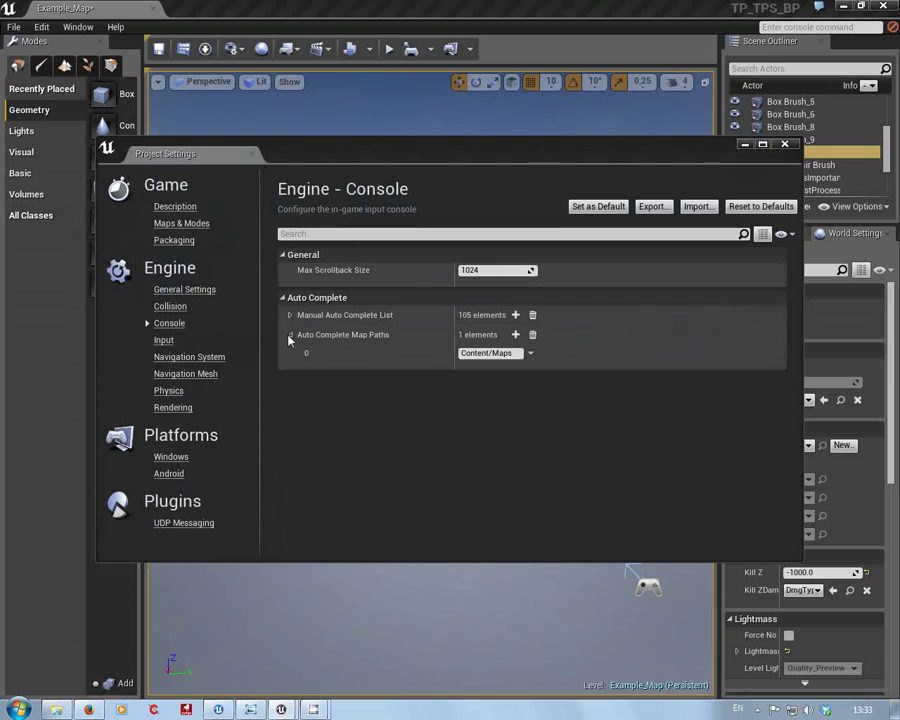
click(289, 335)
Review the available Console Key options in the engine input settings, and close the project settings without choosing another key
click(170, 341)
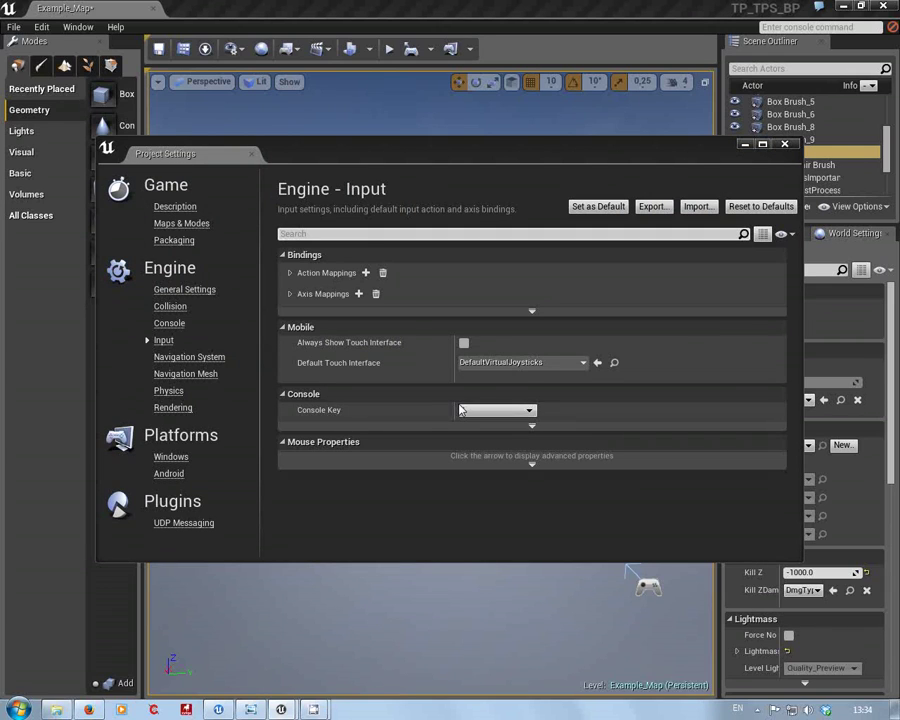
click(530, 413)
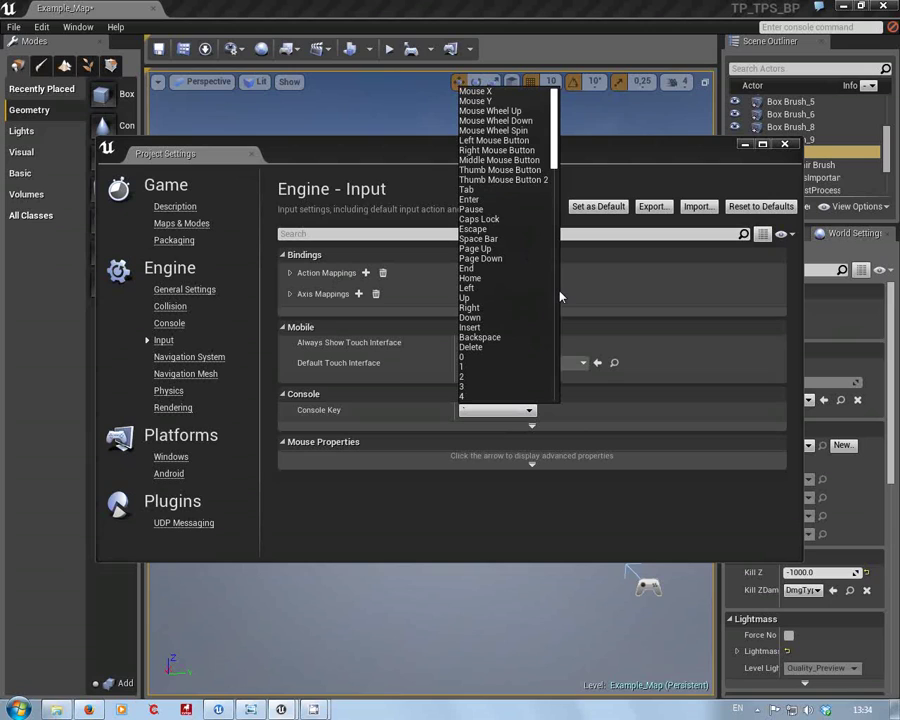
click(570, 422)
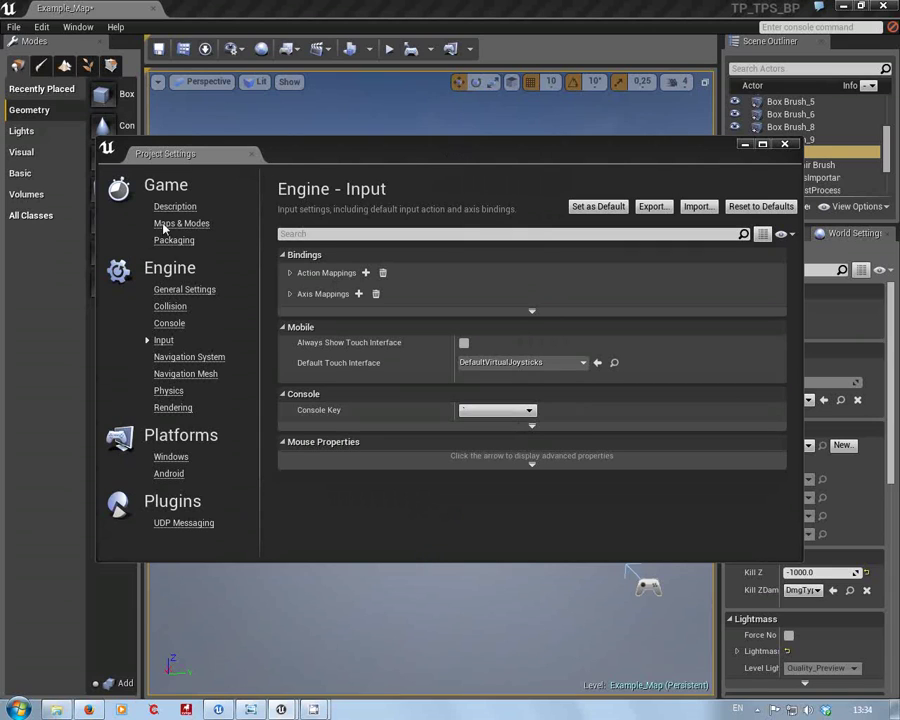
click(783, 146)
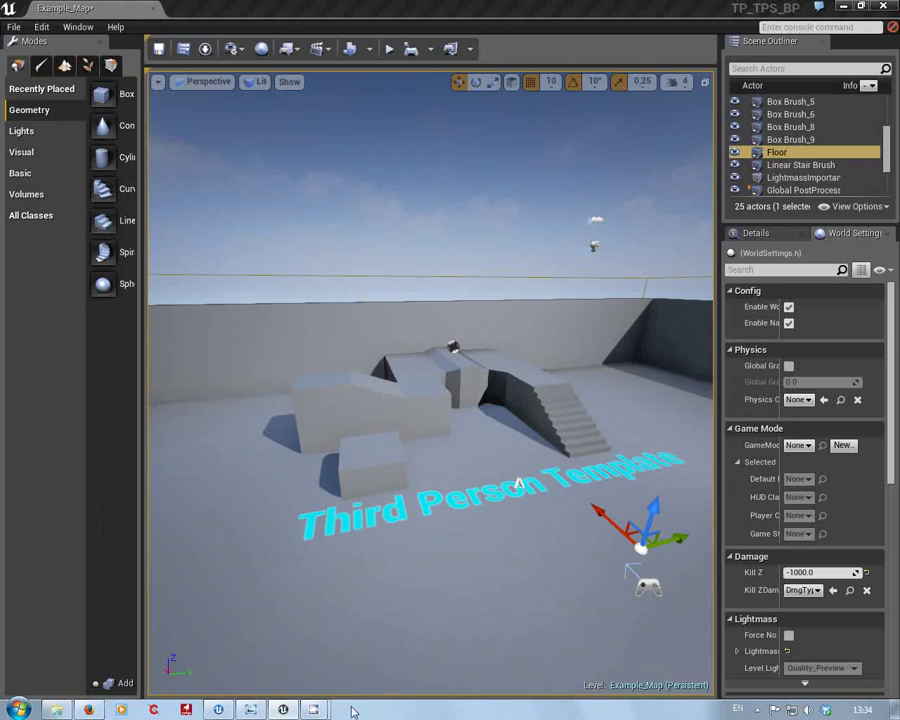
mouse_move(314, 709)
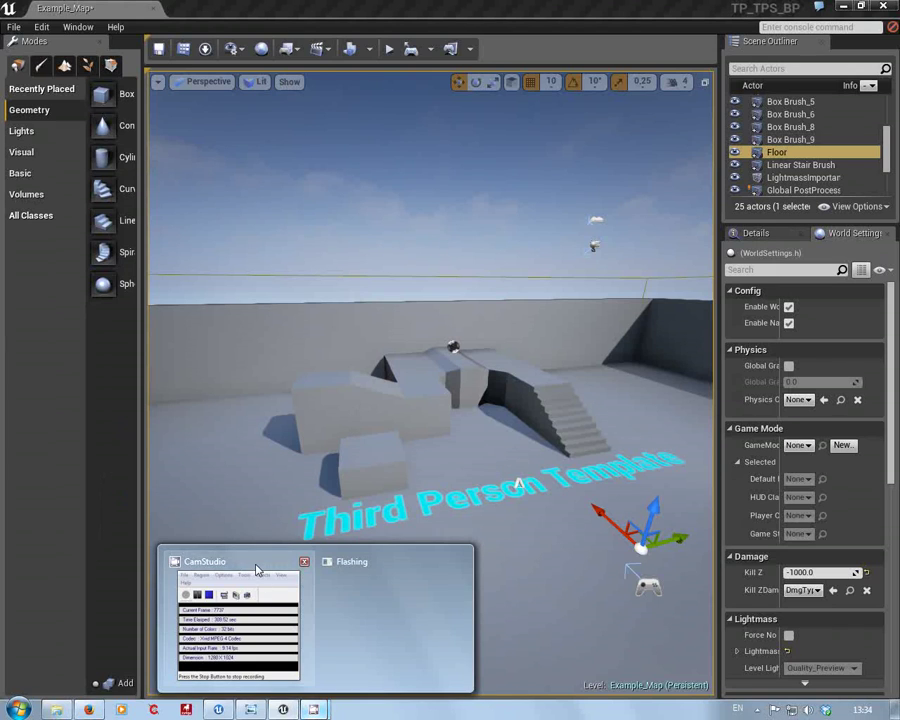